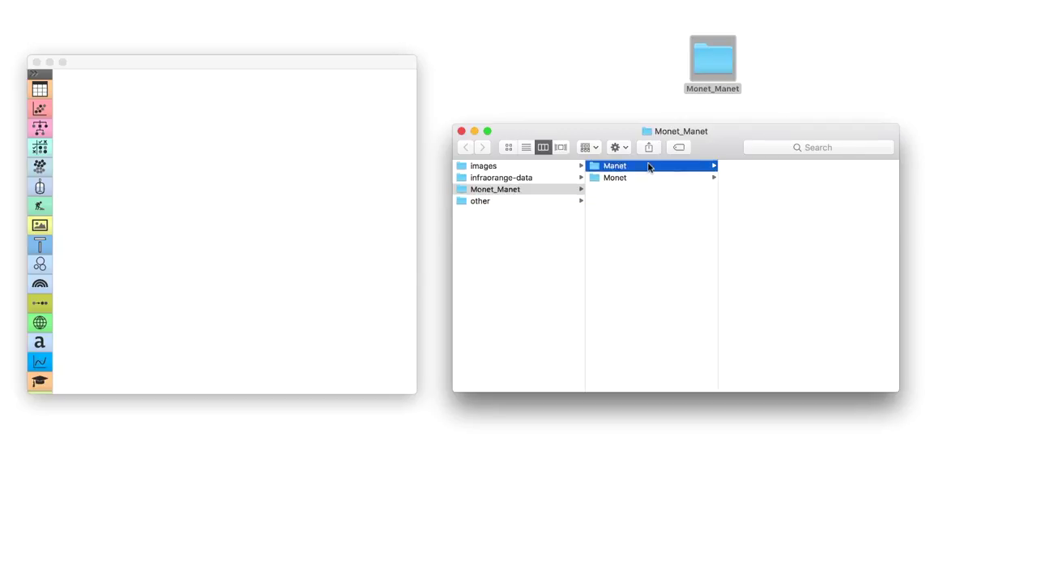
Open the Monet folder in Monet_Manet to list its jpg paintings, such as Water Lilies.jpg
{"action": "left_click", "coordinate": [648, 177]}
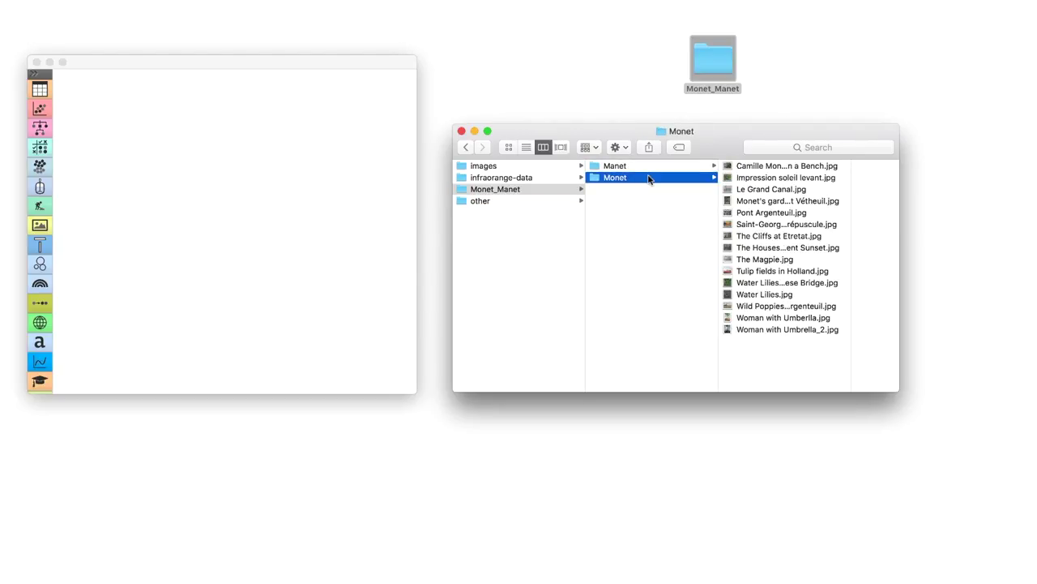
Add an Import Images widget to the empty Orange canvas by searching 'impor'
{"action": "left_click", "coordinate": [103, 136]}
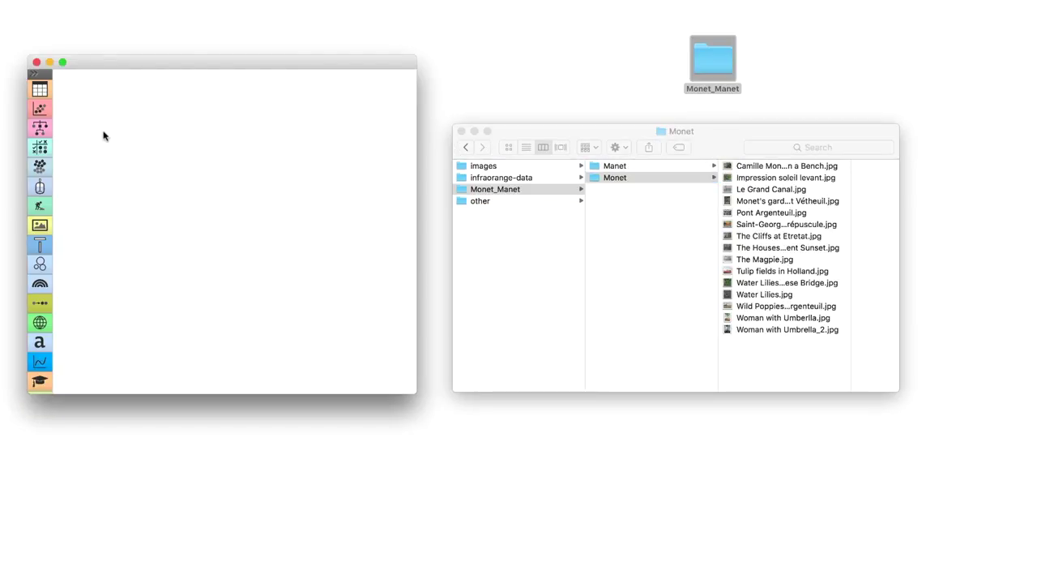
{"action": "right_click", "coordinate": [103, 135]}
{"action": "type", "text": "impor"}
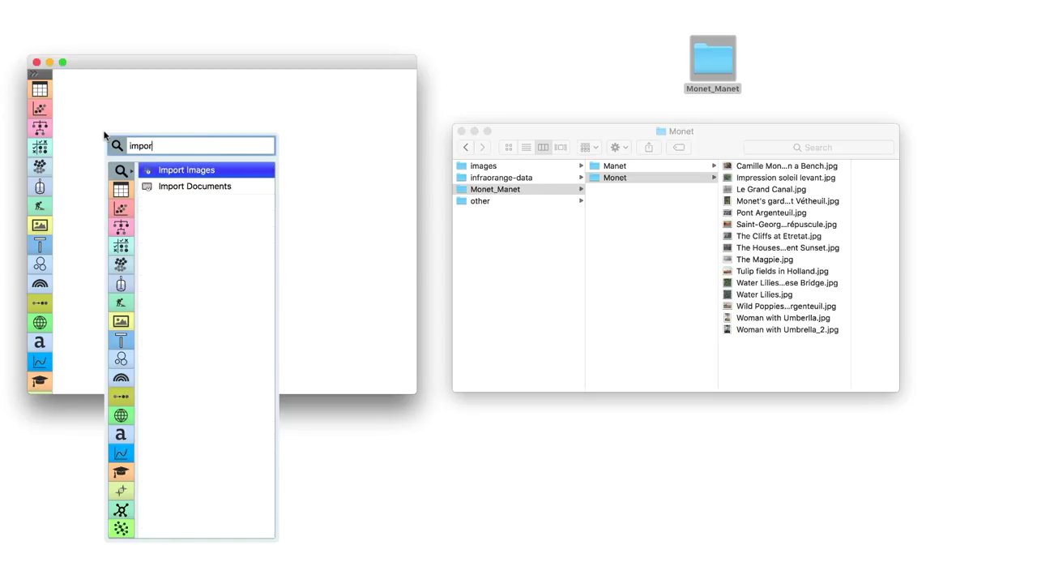
{"action": "key", "text": "Return"}
Load the Desktop's Monet_Manet folder into Import Images (27 images, 2 categories)
{"action": "double_click", "coordinate": [104, 134]}
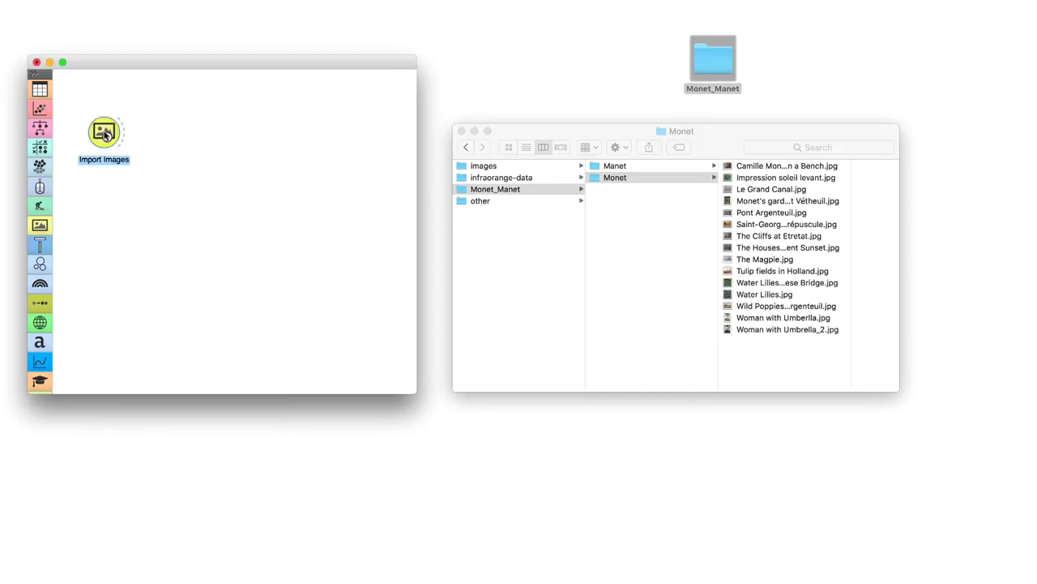
{"action": "left_click", "coordinate": [603, 301]}
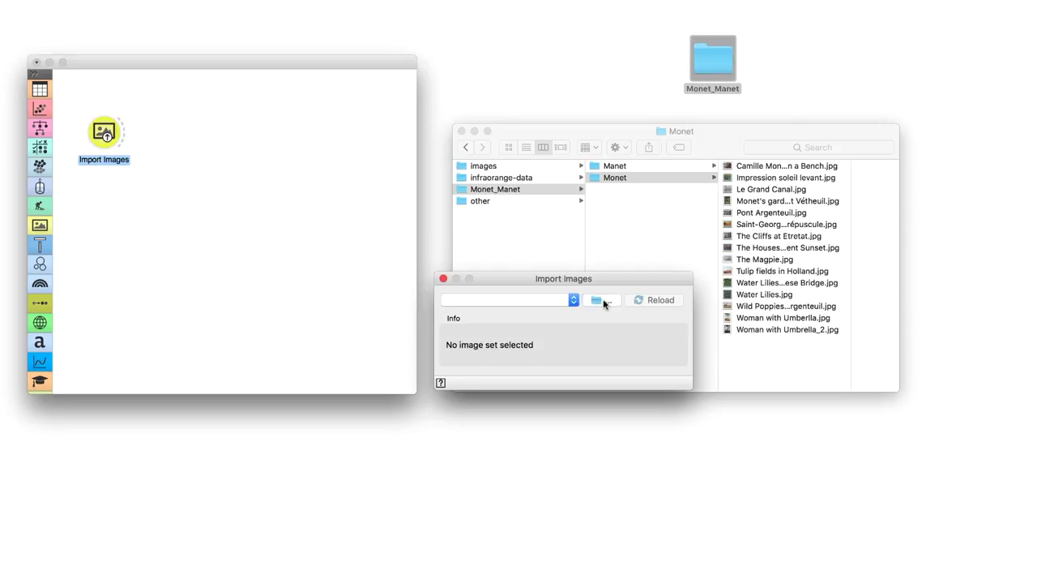
{"action": "left_click", "coordinate": [198, 163]}
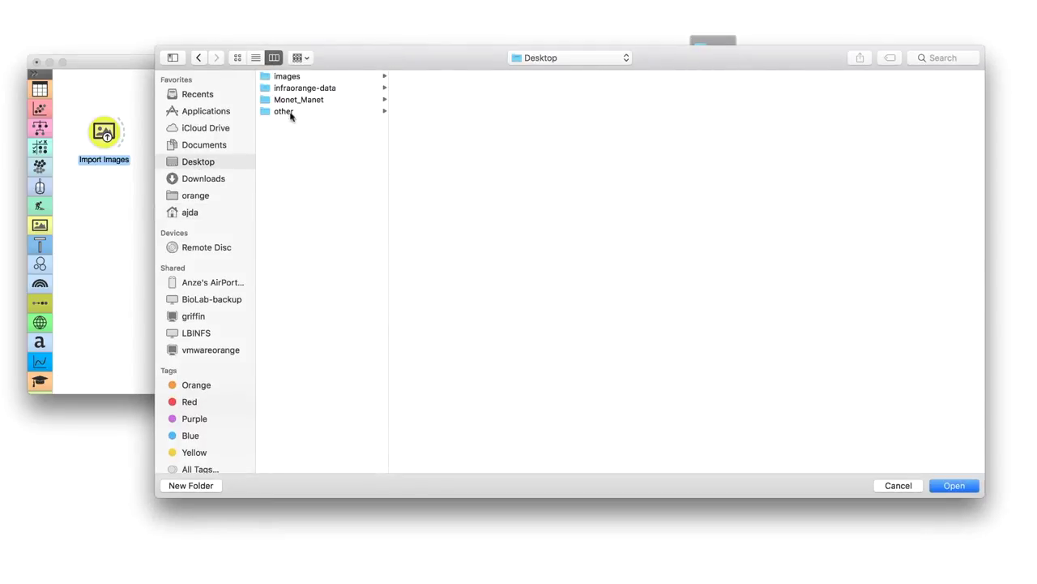
{"action": "left_click", "coordinate": [289, 102]}
{"action": "key", "text": "Return"}
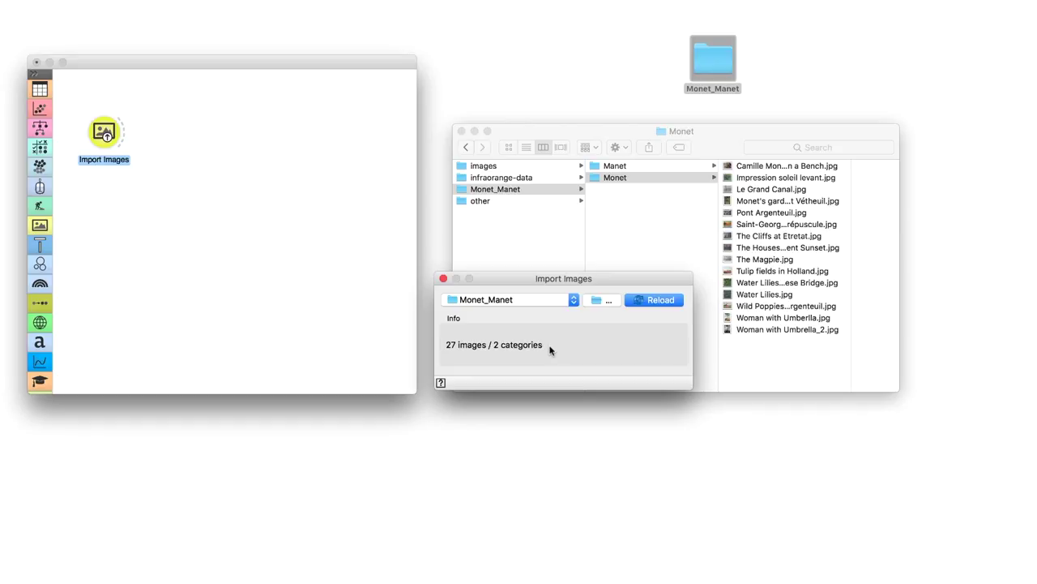
Connect a Data Table to Import Images and scroll through the 27 painting rows
{"action": "left_click_drag", "start_coordinate": [124, 130], "coordinate": [208, 138]}
{"action": "type", "text": "data"}
{"action": "key", "text": "Return"}
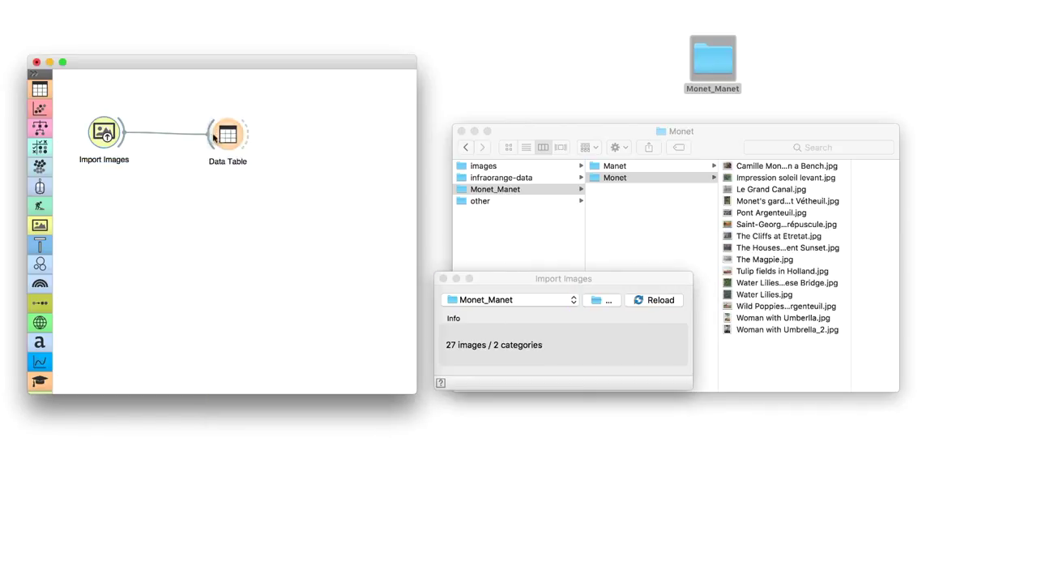
{"action": "double_click", "coordinate": [228, 134]}
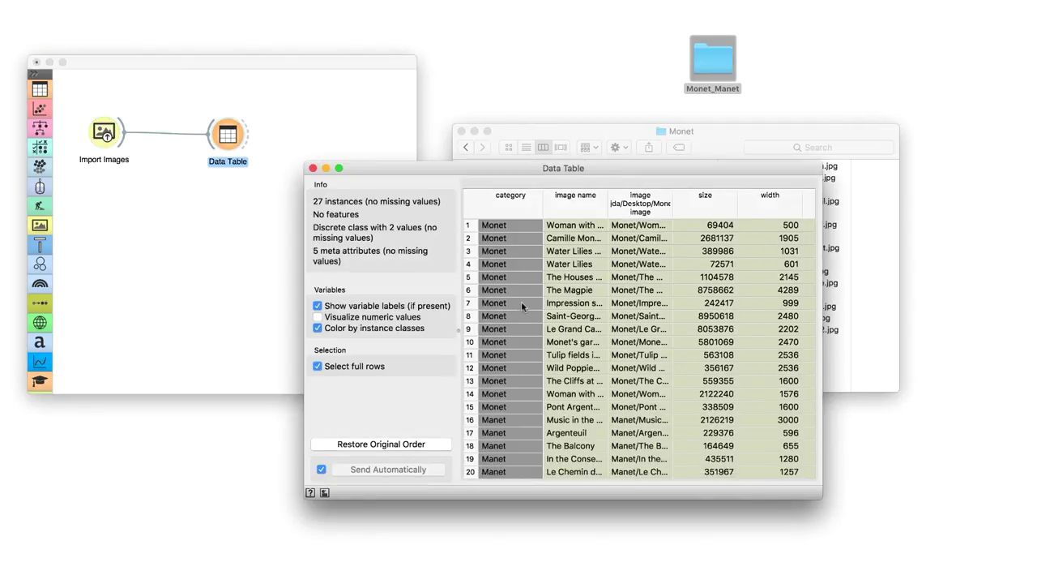
{"action": "scroll", "coordinate": [523, 306], "scroll_direction": "down", "scroll_amount": 7}
{"action": "scroll", "coordinate": [521, 304], "scroll_direction": "up", "scroll_amount": 7}
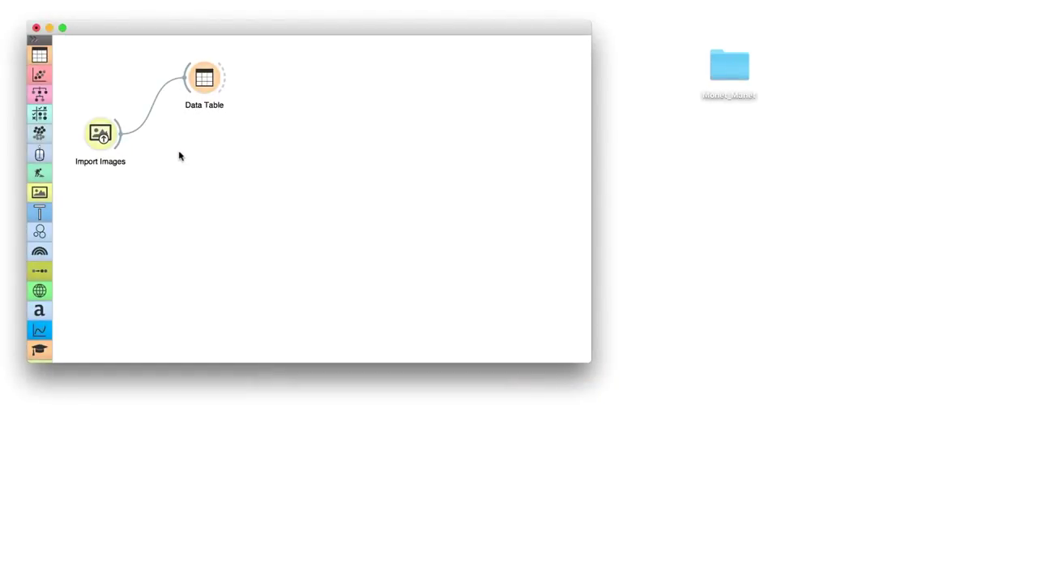
Link an Image Embedding widget to Import Images, confirming Inception v3 embeds 27 instances
{"action": "left_click_drag", "start_coordinate": [121, 138], "coordinate": [182, 166]}
{"action": "type", "text": "ima"}
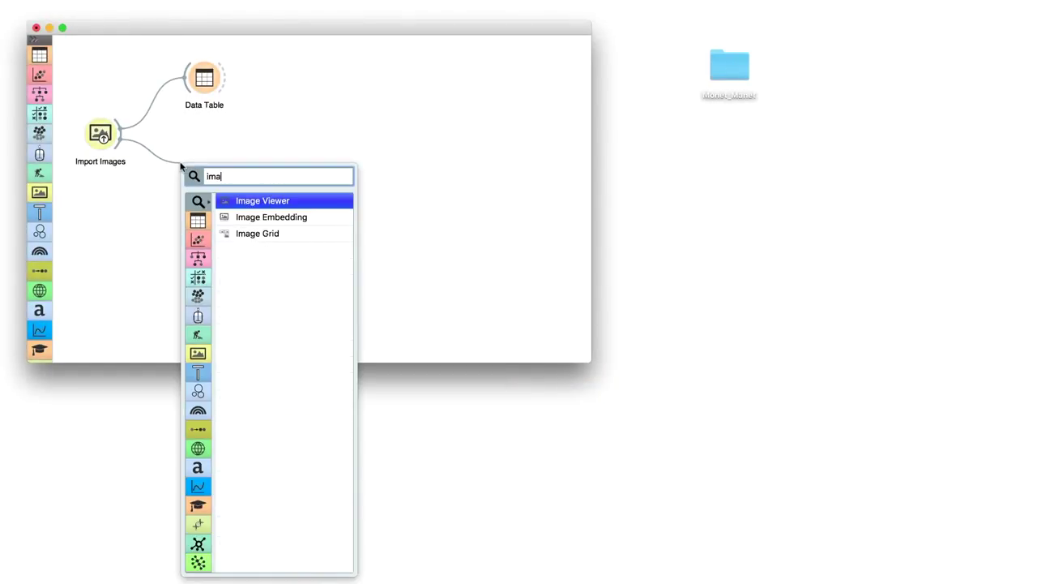
{"action": "type", "text": "ge"}
{"action": "key", "text": "Down"}
{"action": "key", "text": "Return"}
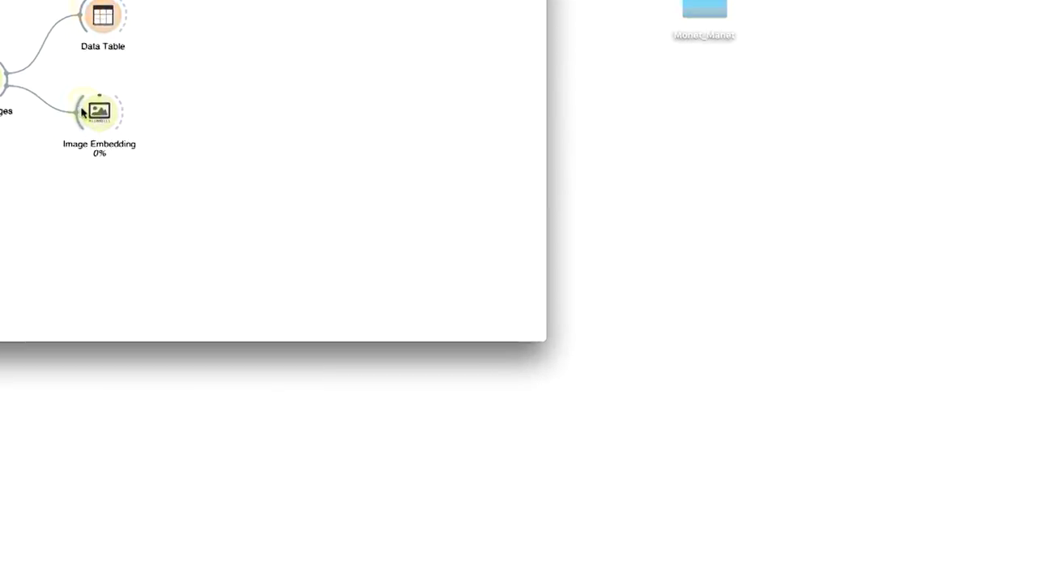
{"action": "double_click", "coordinate": [97, 111]}
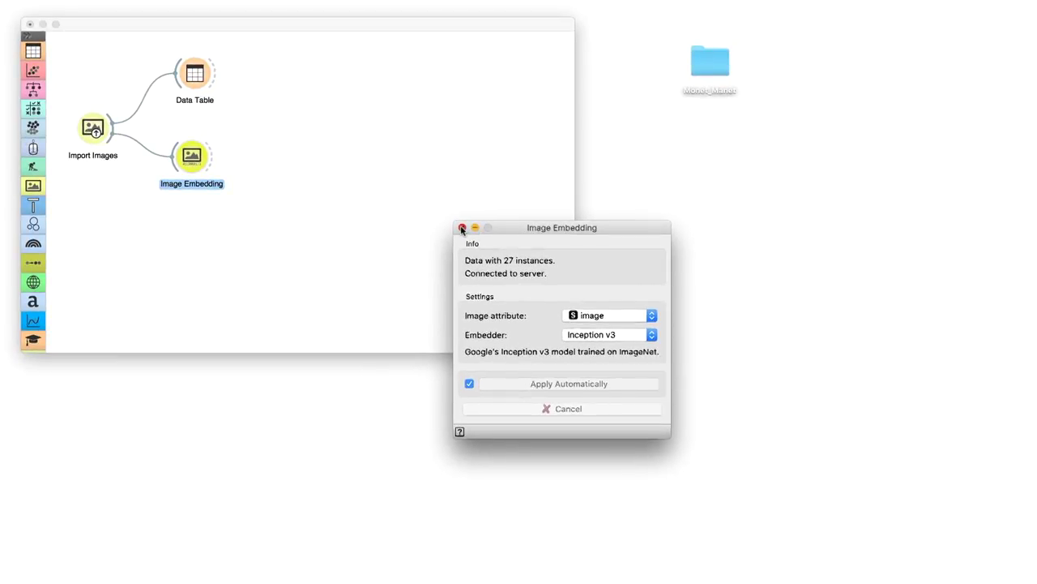
{"action": "left_click", "coordinate": [462, 229]}
{"action": "left_click", "coordinate": [209, 159]}
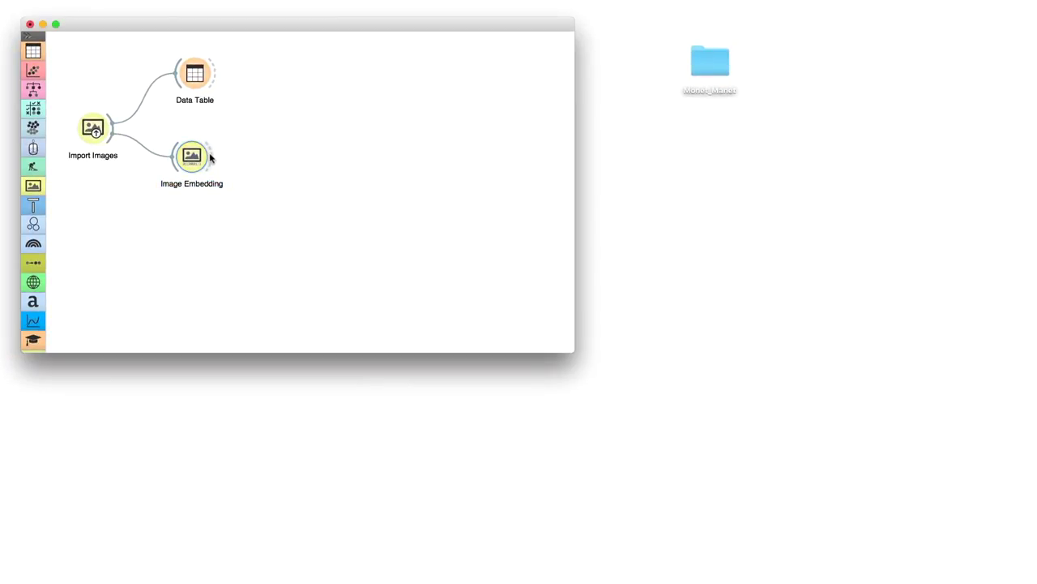
Connect a Distances widget to Image Embedding and set its metric to Cosine
{"action": "left_click_drag", "start_coordinate": [209, 158], "coordinate": [281, 160]}
{"action": "type", "text": "dista"}
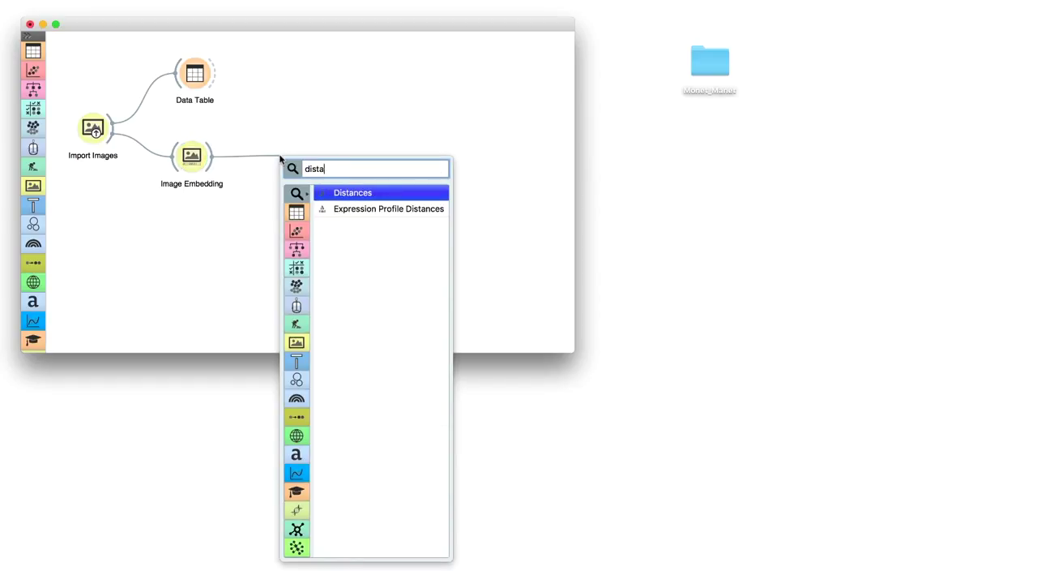
{"action": "key", "text": "Return"}
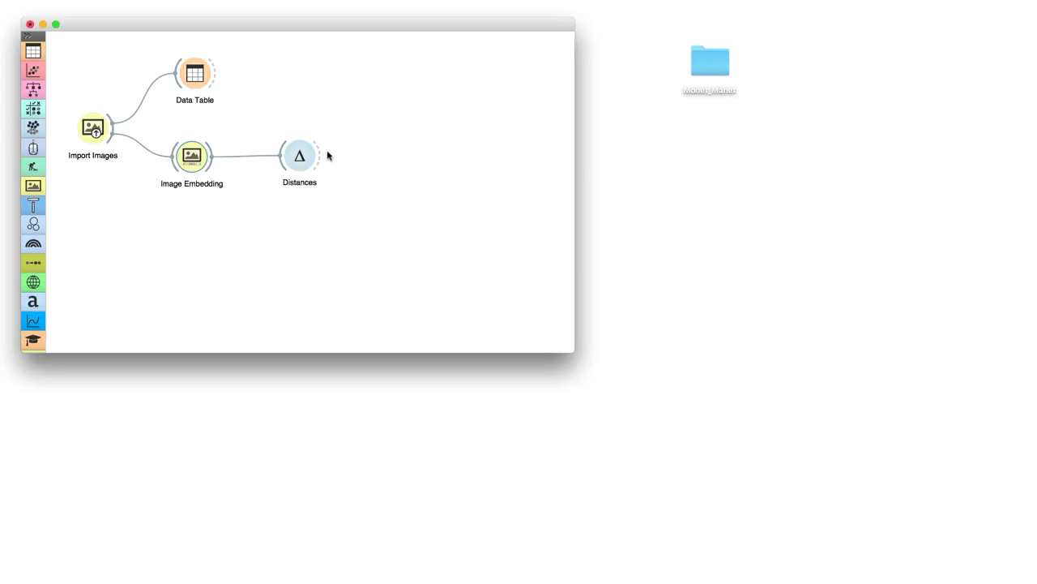
{"action": "double_click", "coordinate": [299, 156]}
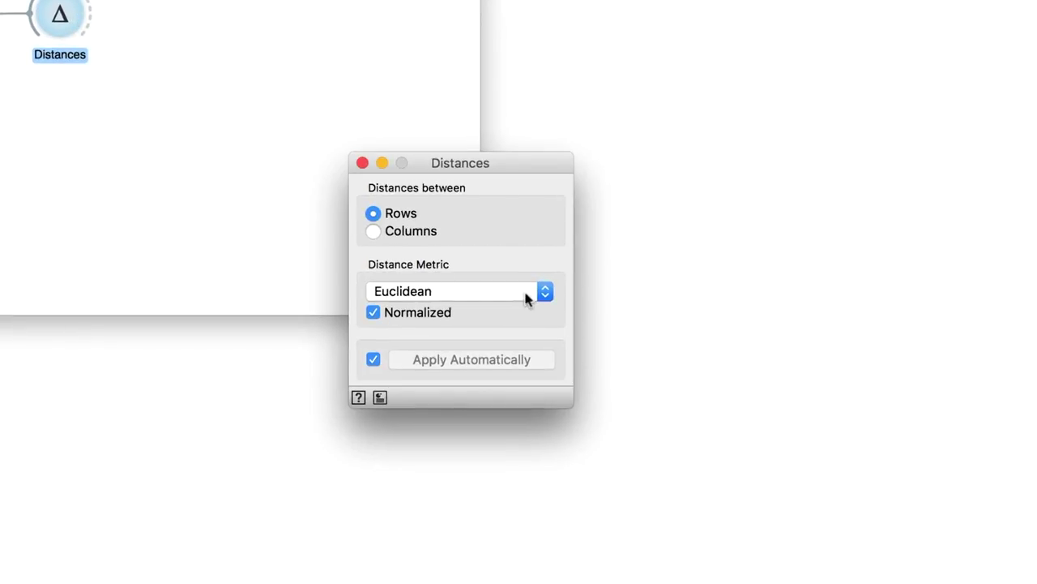
{"action": "left_click", "coordinate": [525, 297]}
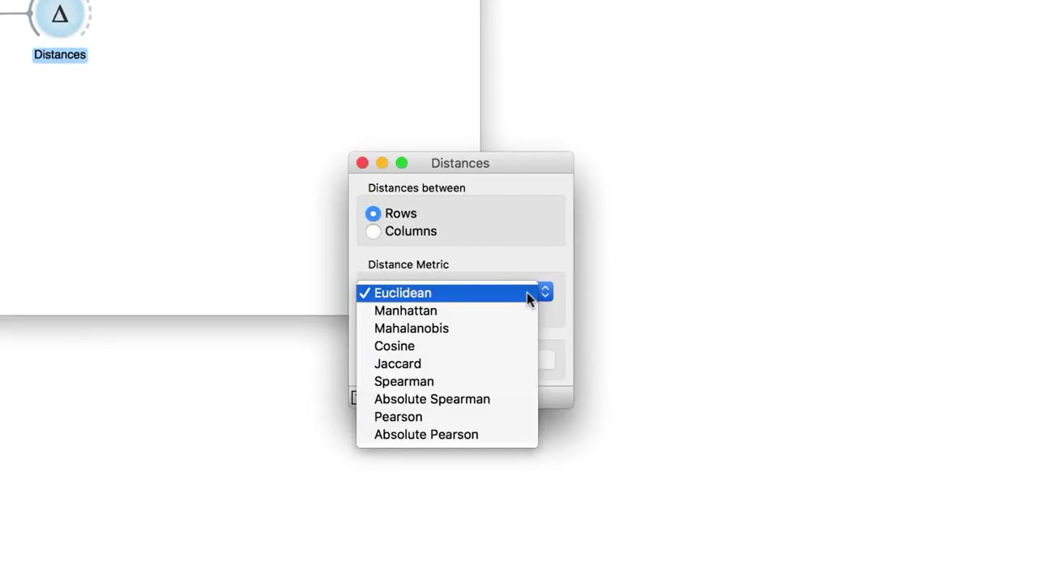
{"action": "left_click", "coordinate": [414, 347]}
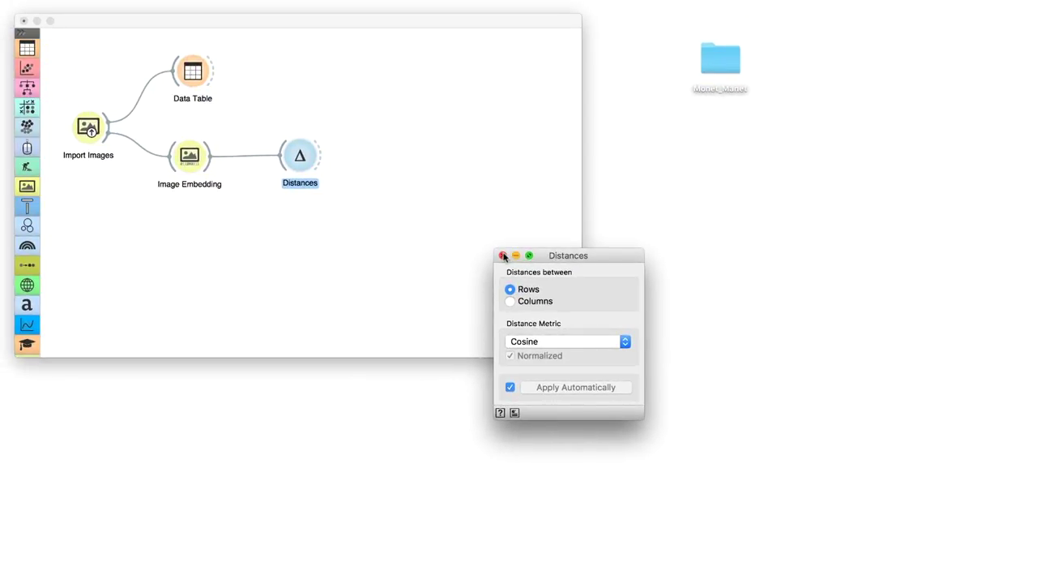
{"action": "left_click", "coordinate": [503, 255]}
Attach Hierarchical Clustering to Distances, cut near 0.65, and select the small mixed Monet/Manet branch
{"action": "left_click_drag", "start_coordinate": [318, 154], "coordinate": [371, 159]}
{"action": "type", "text": "hier"}
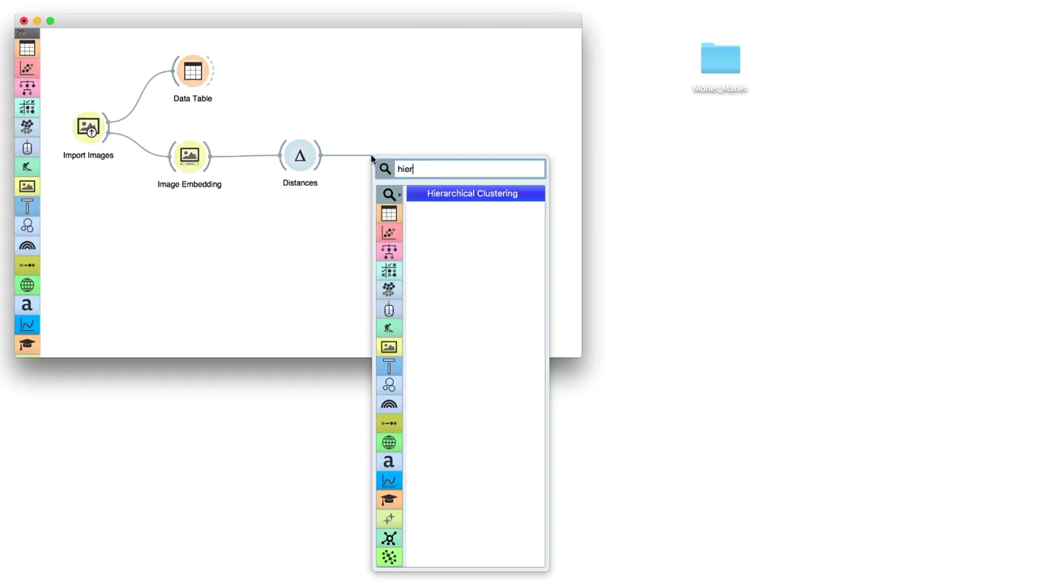
{"action": "key", "text": "Return"}
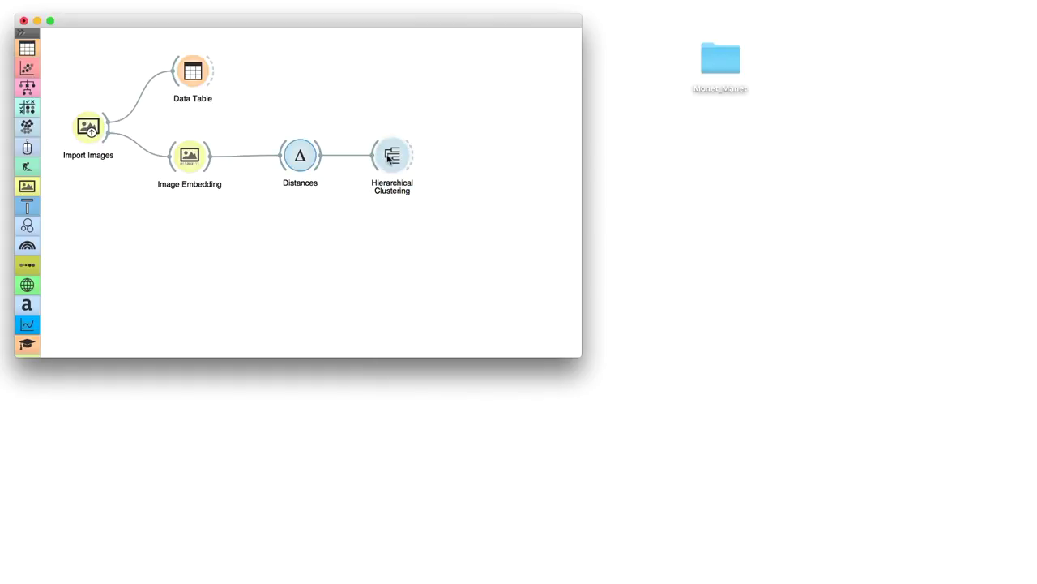
{"action": "double_click", "coordinate": [388, 158]}
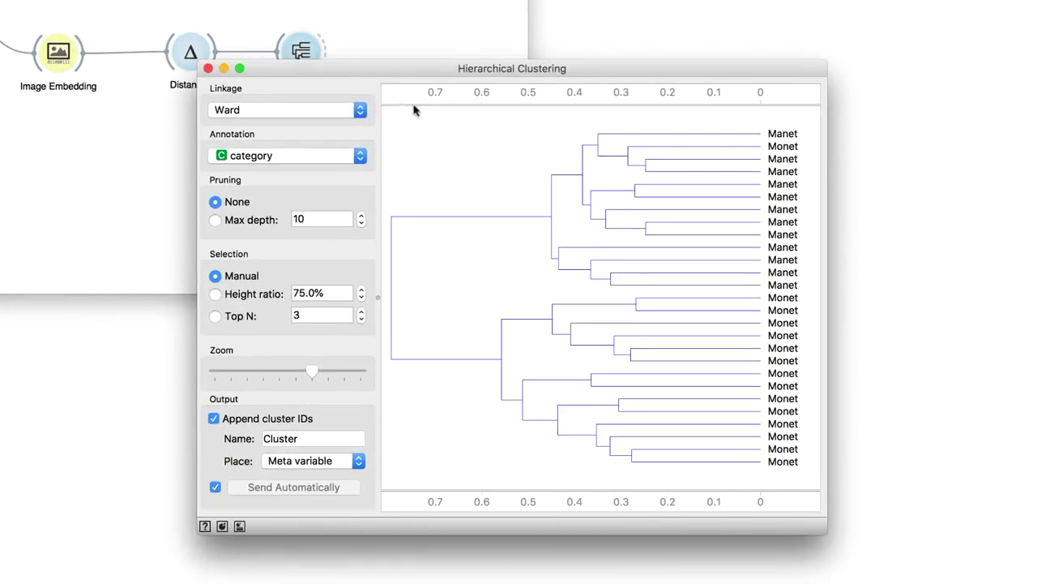
{"action": "left_click", "coordinate": [463, 112]}
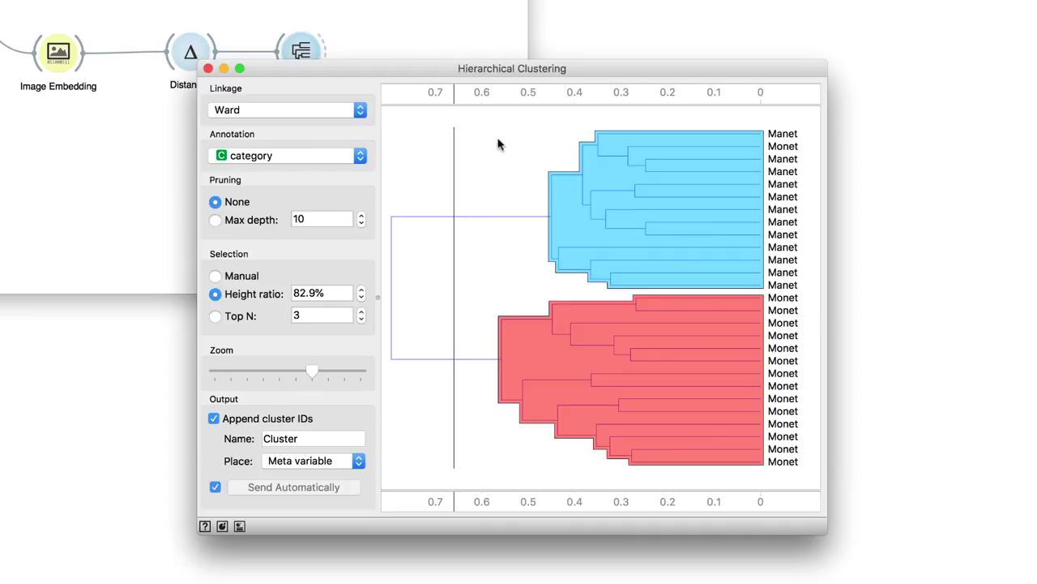
{"action": "left_click", "coordinate": [640, 158]}
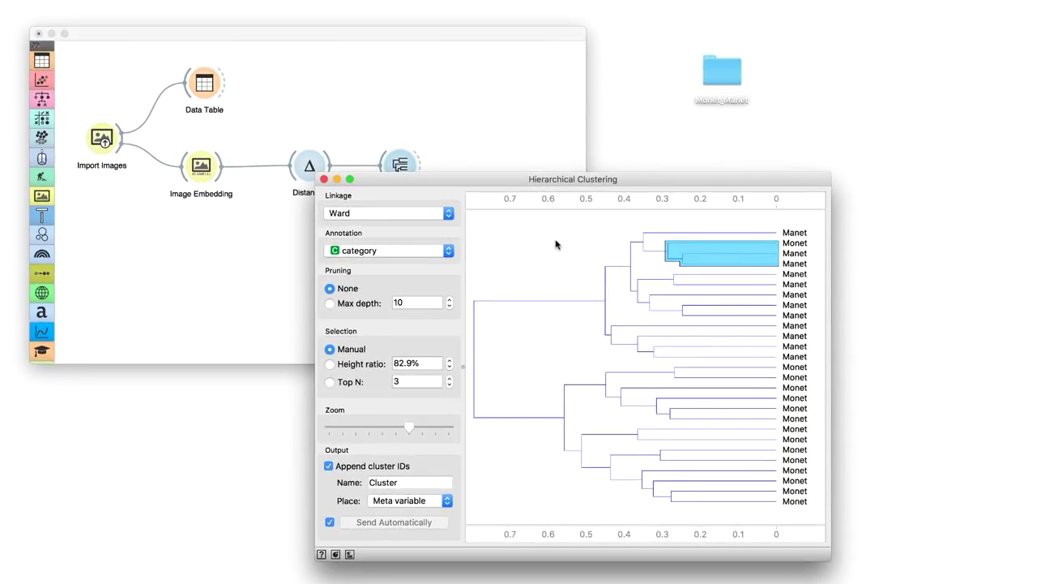
Link an Image Viewer to the Hierarchical Clustering output and open it
{"action": "left_click", "coordinate": [324, 179]}
{"action": "left_click_drag", "start_coordinate": [416, 169], "coordinate": [459, 170]}
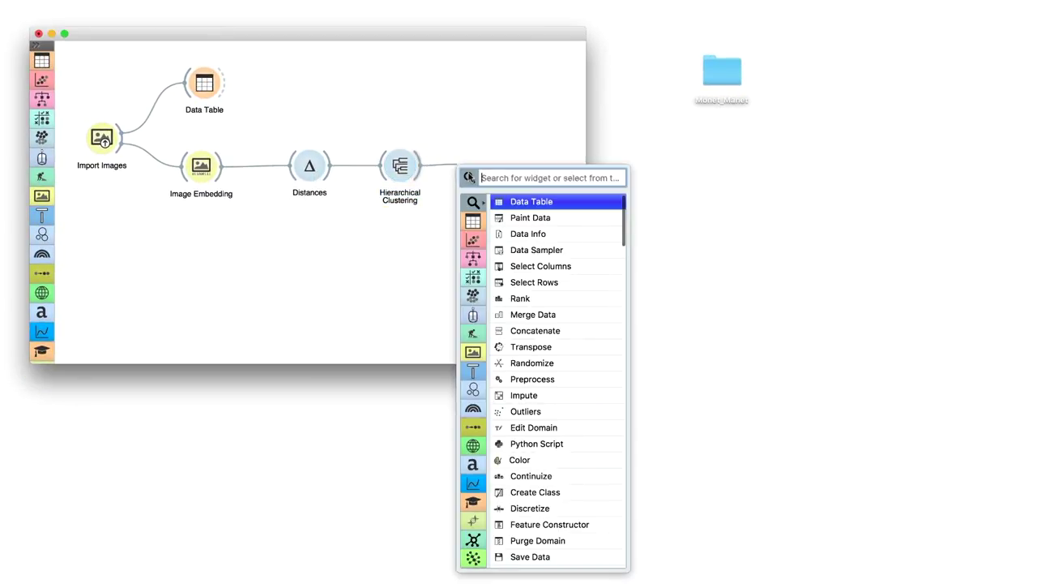
{"action": "type", "text": "image"}
{"action": "key", "text": "Return"}
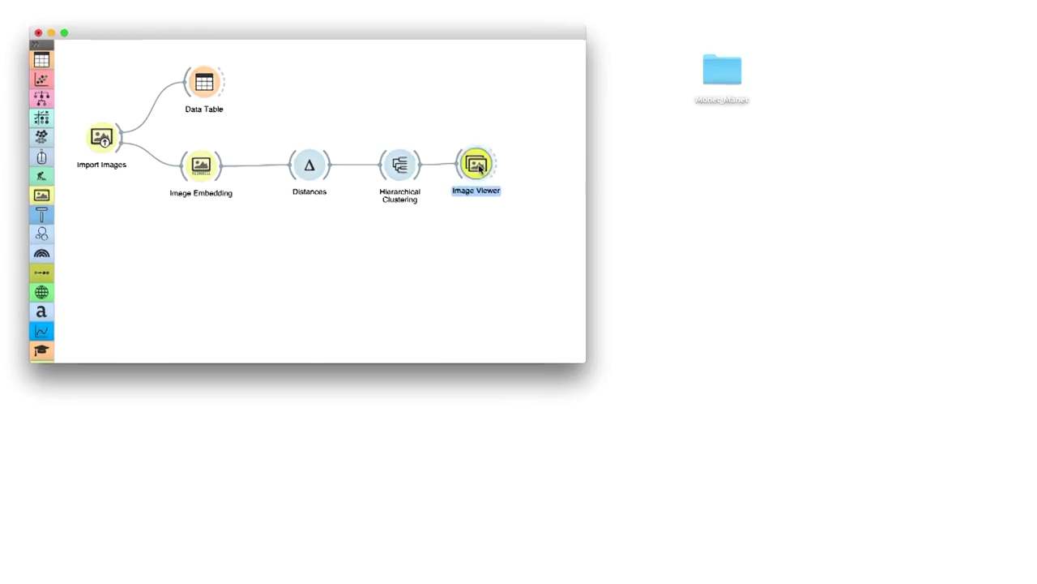
{"action": "double_click", "coordinate": [477, 165]}
Caption the paintings by image name and enlarge the thumbnails and viewer window
{"action": "left_click", "coordinate": [429, 275]}
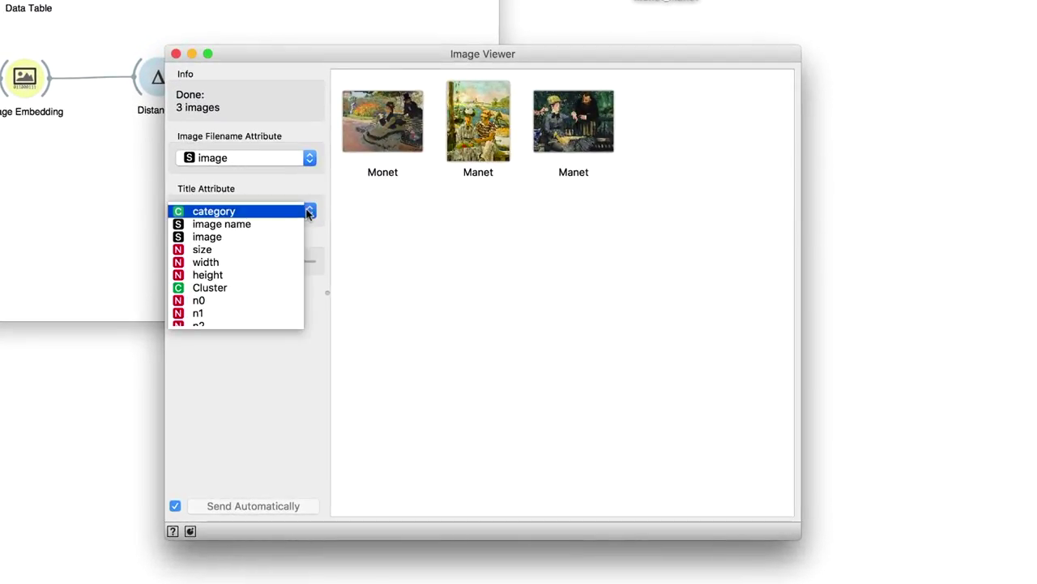
{"action": "left_click", "coordinate": [297, 225]}
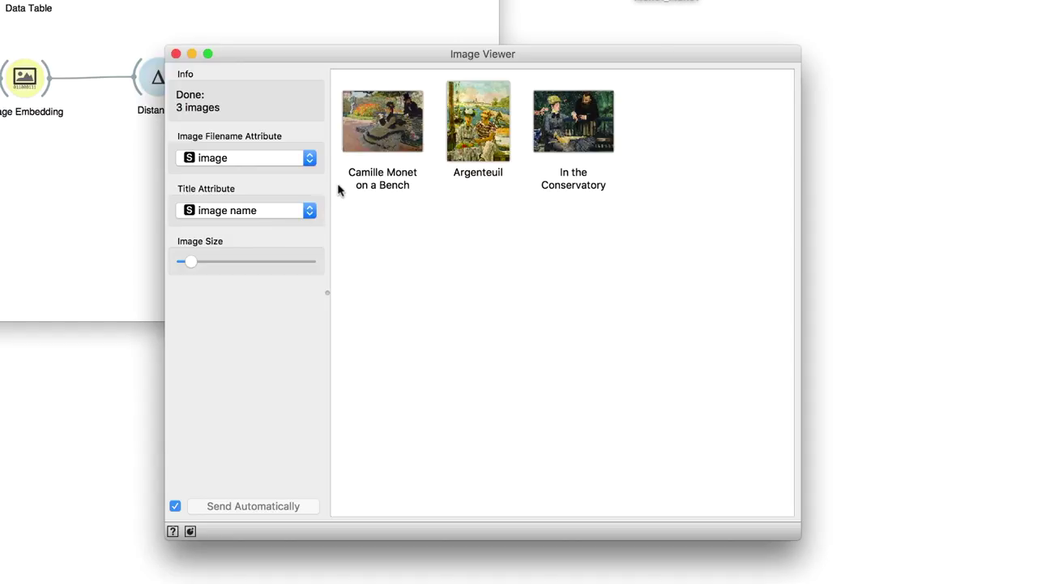
{"action": "left_click_drag", "start_coordinate": [191, 261], "coordinate": [210, 264]}
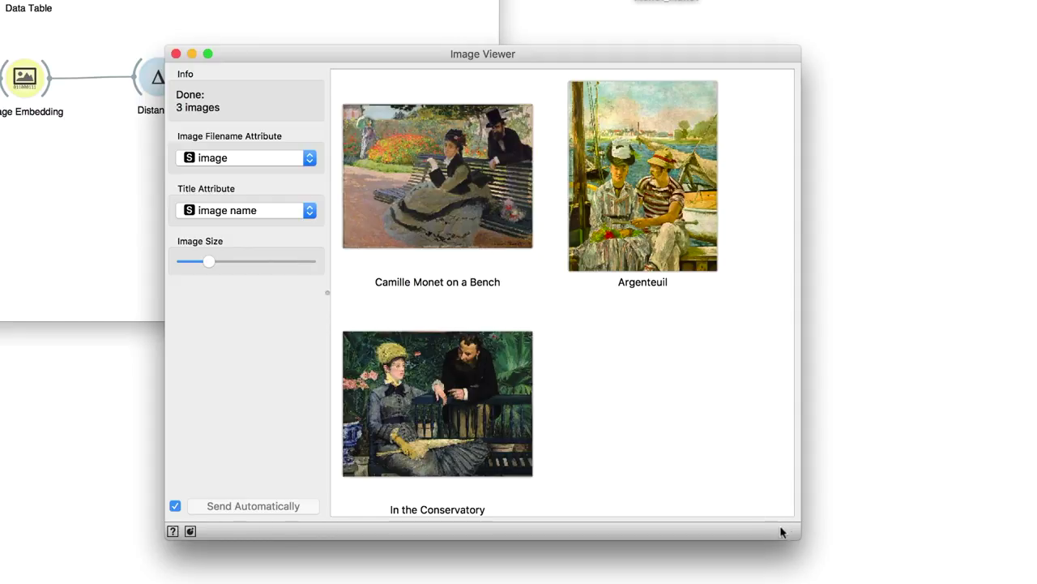
{"action": "left_click_drag", "start_coordinate": [794, 534], "coordinate": [808, 549]}
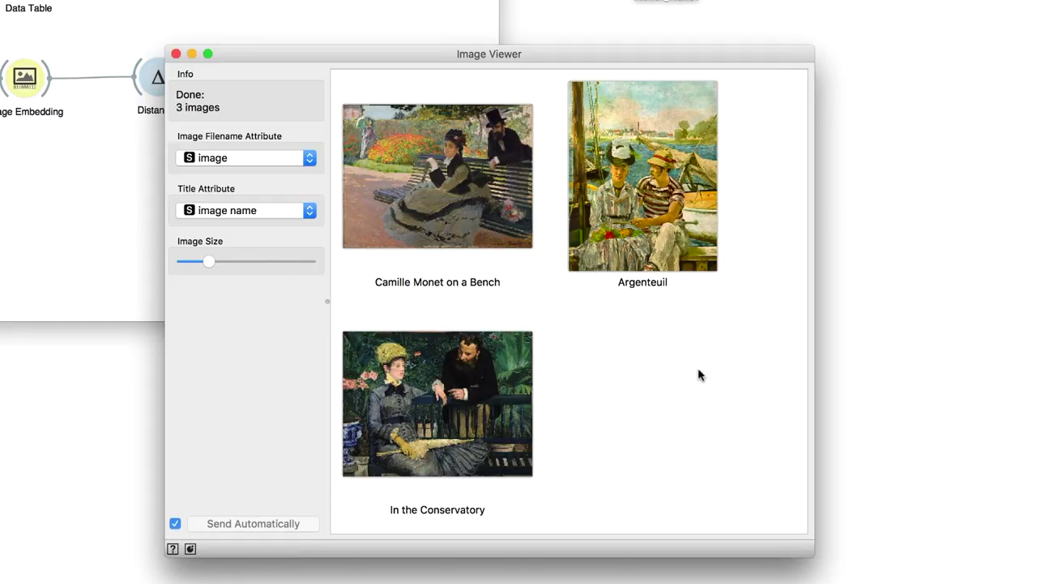